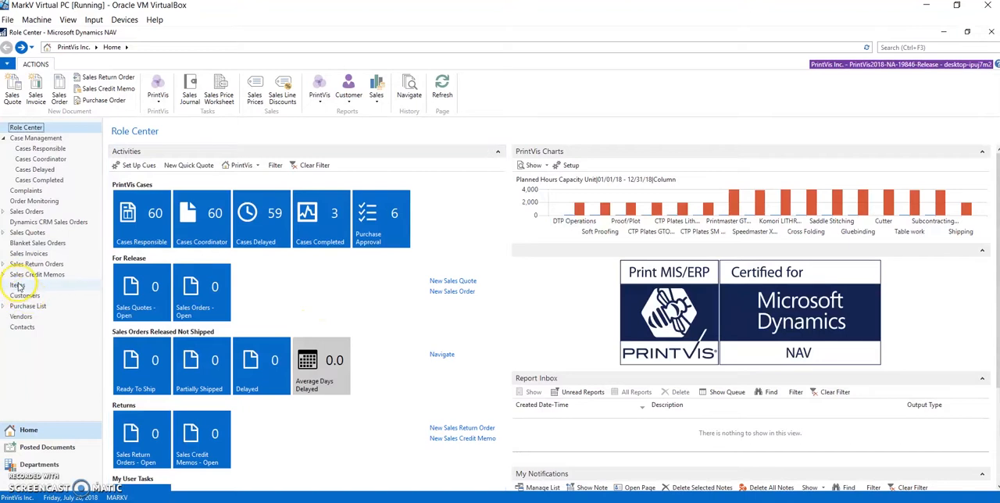
- Open the Items list and filter it to items whose Item Type Code is PAPER
left_click(17, 286)
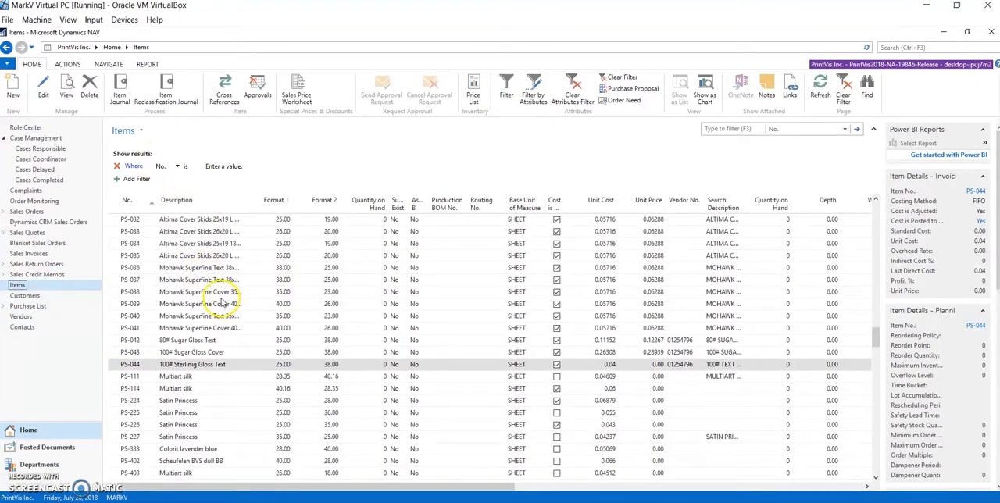
scroll(226, 293, "up", 9)
scroll(225, 286, "up", 5)
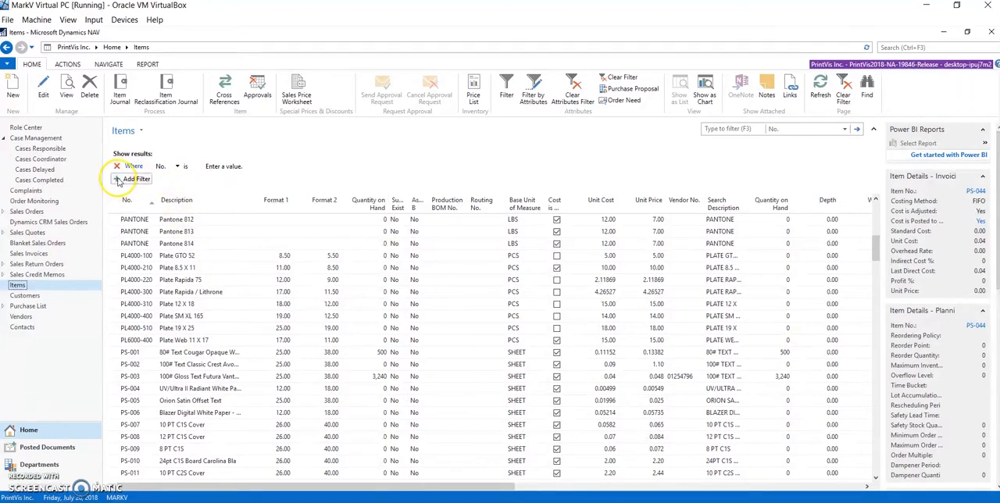
left_click(177, 166)
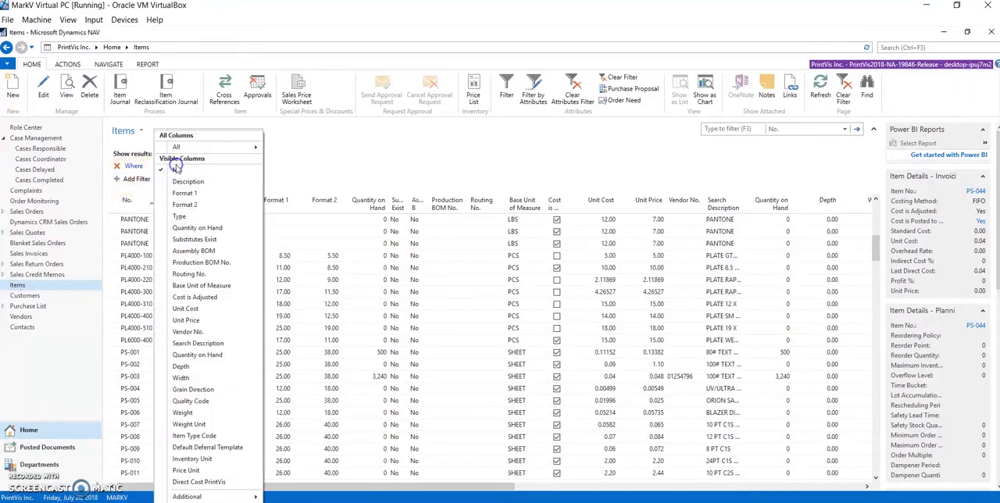
left_click(204, 436)
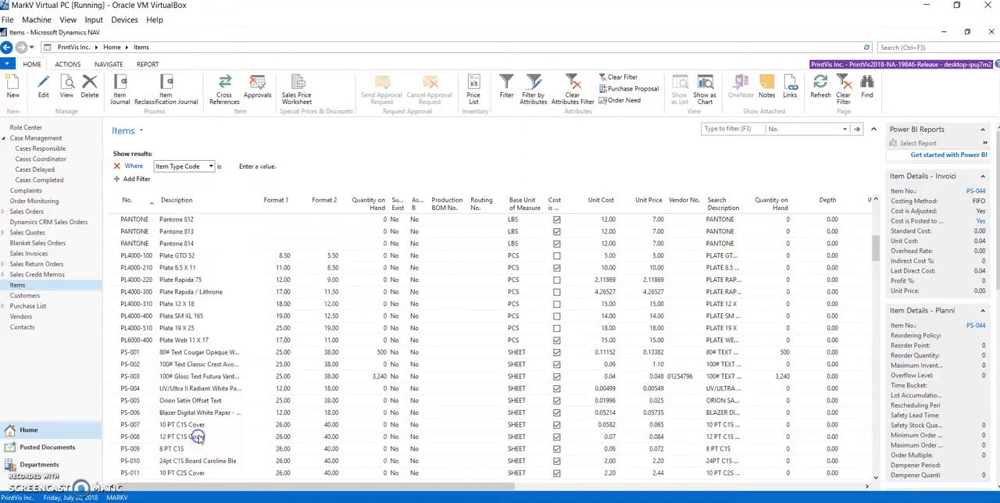
left_click(251, 166)
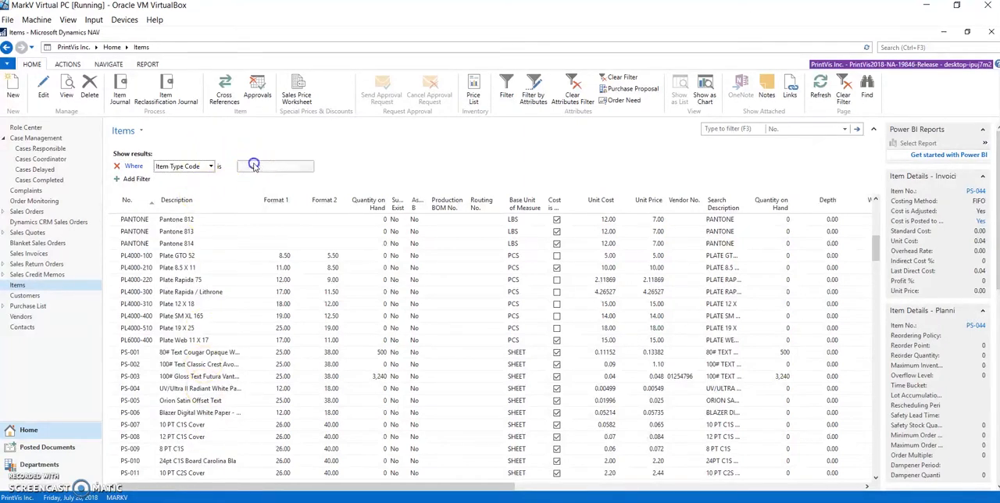
left_click(310, 168)
scroll(307, 229, "down", 2)
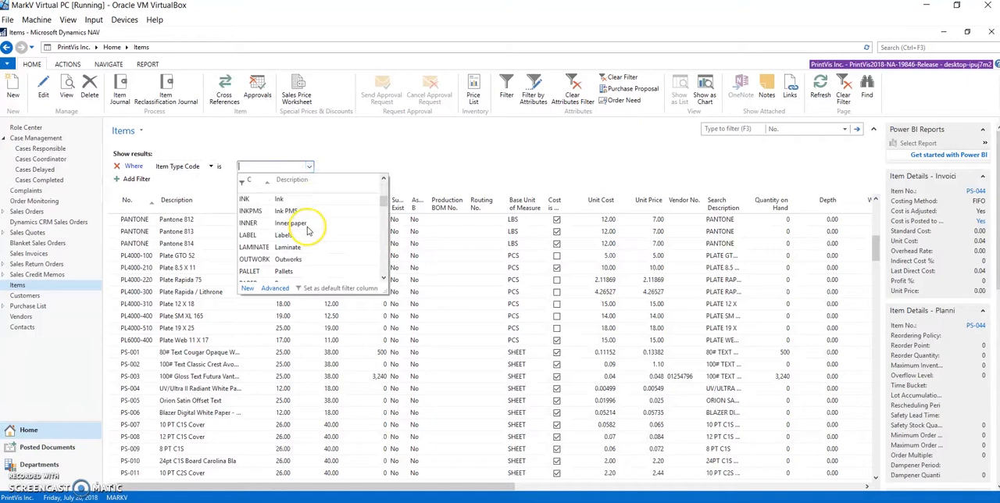
scroll(308, 231, "down", 2)
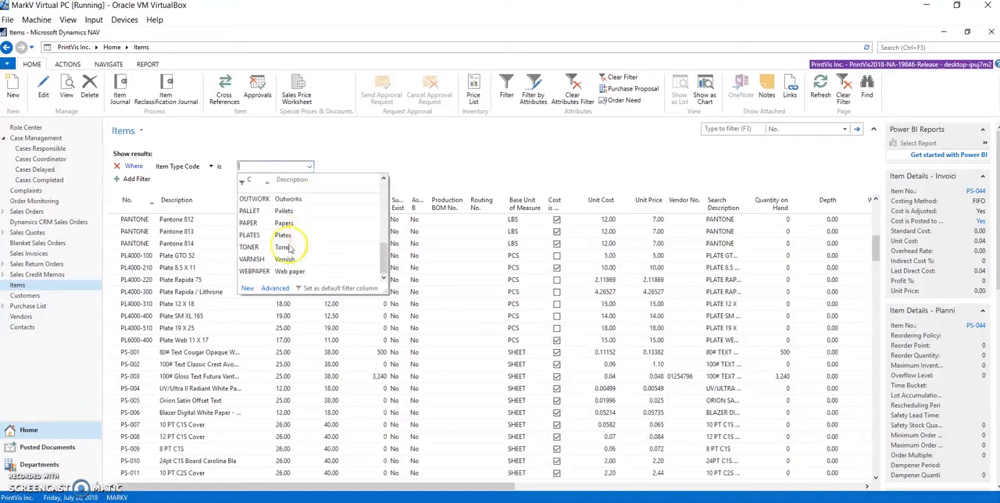
left_click(255, 225)
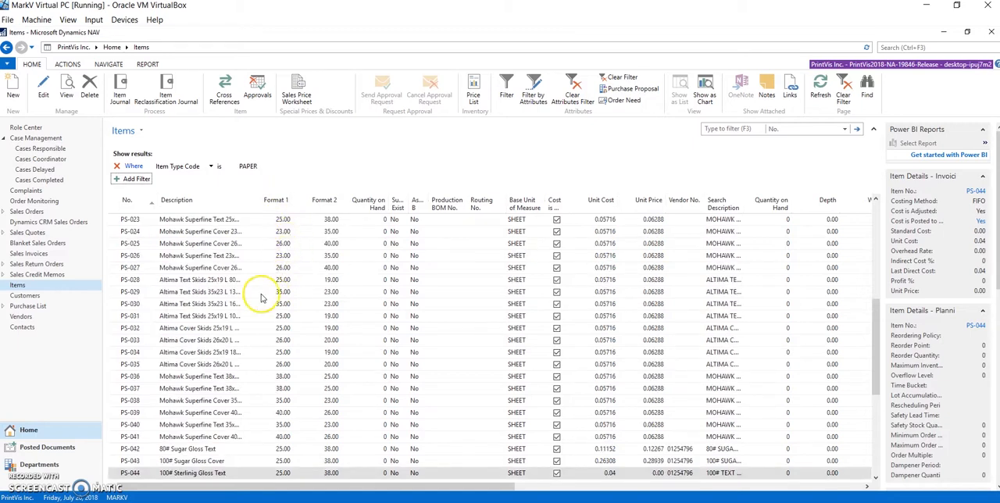
- Open item PS-044, 100# Sterlinig Gloss Text, for editing and expand its PrintVis Pricing details
scroll(241, 307, "down", 3)
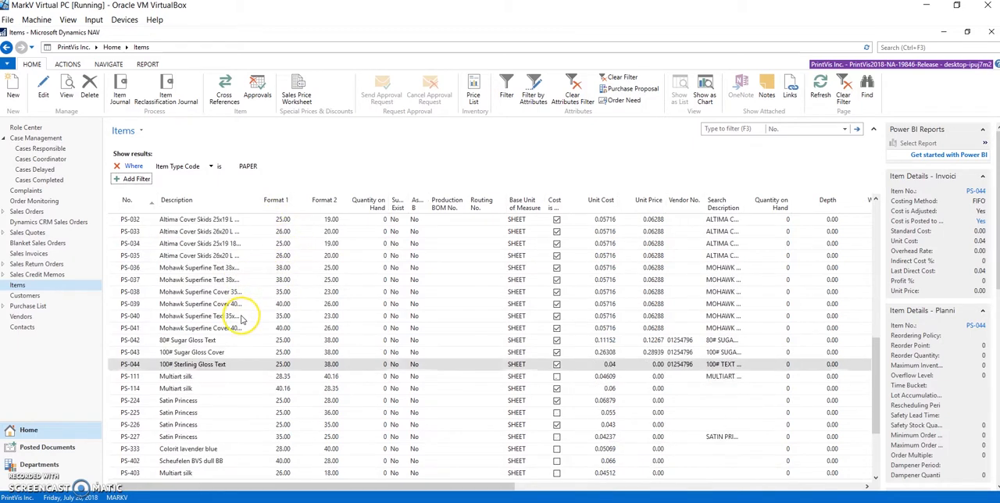
left_click(147, 365)
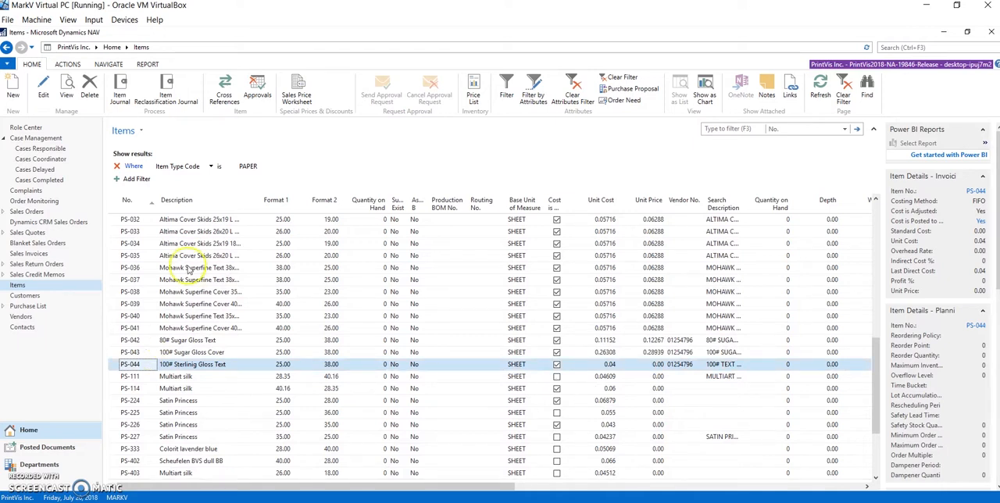
left_click(43, 90)
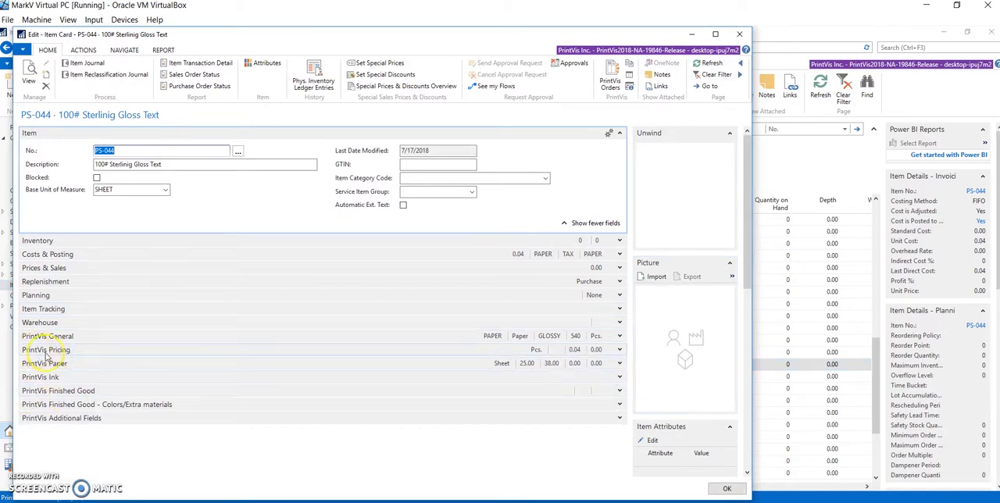
left_click(128, 351)
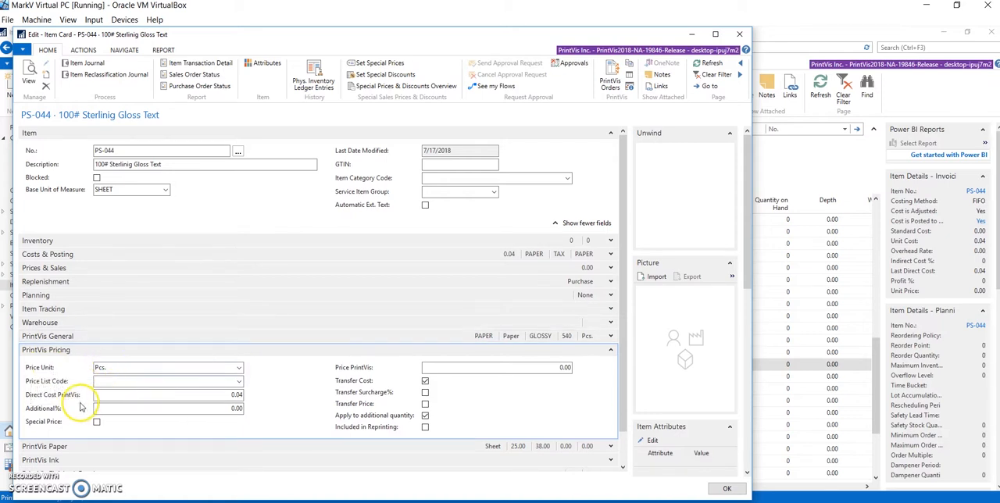
- Review the item's Costs & Posting and Prices & Sales details, collapsing each section after viewing
left_click(104, 257)
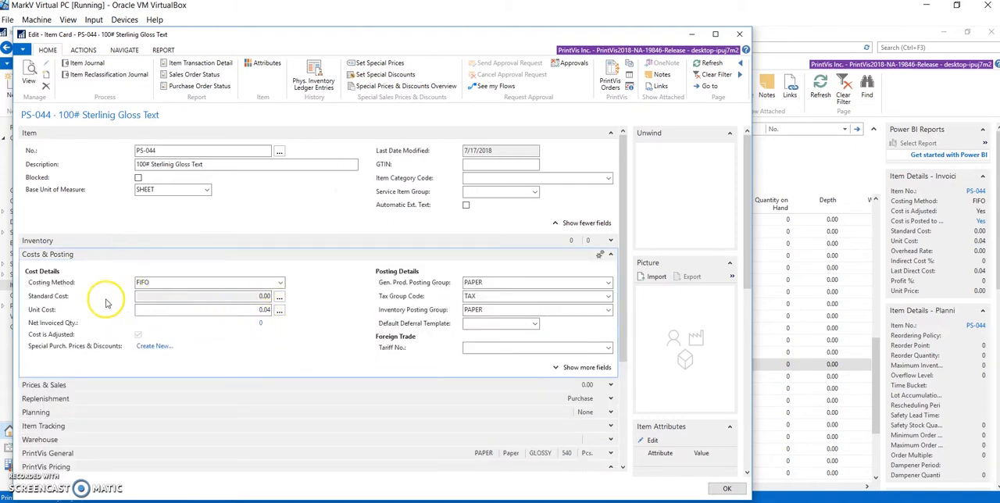
left_click(279, 254)
left_click(279, 268)
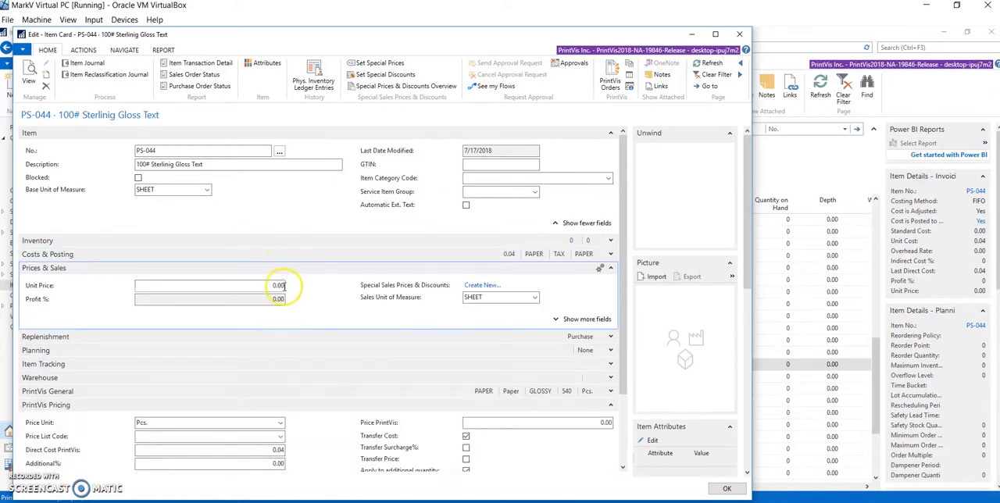
left_click(279, 268)
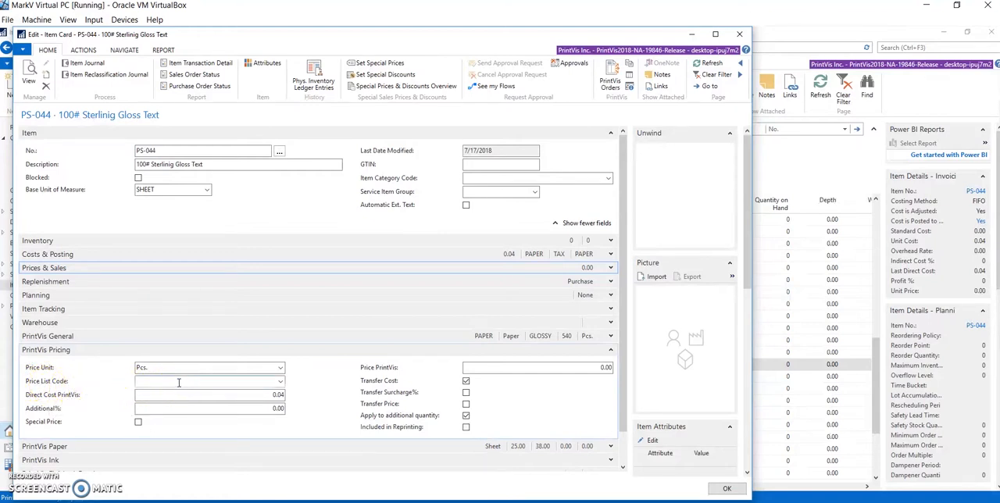
- Create a new price list for the item with code STERLING TEXT 70UP and description "Sterling Text 70lb and up"
left_click(280, 383)
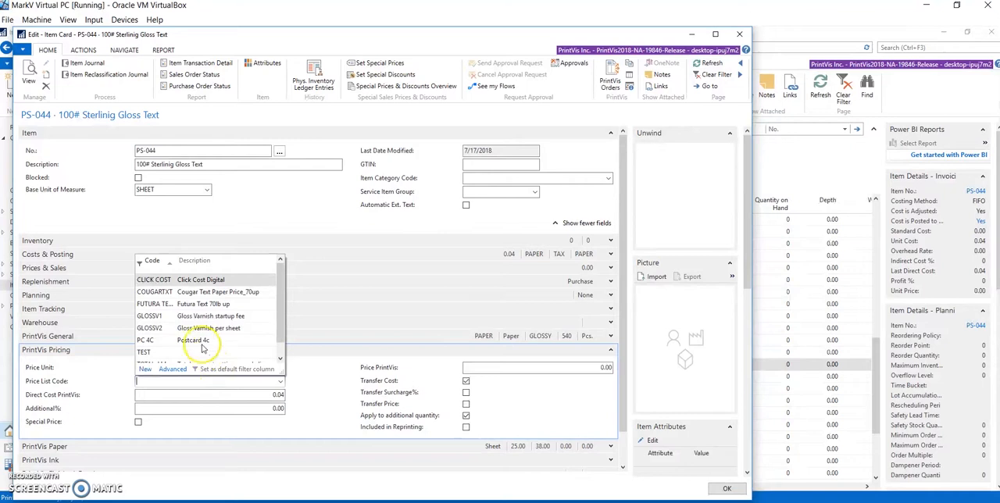
scroll(200, 316, "down", 1)
scroll(200, 316, "up", 1)
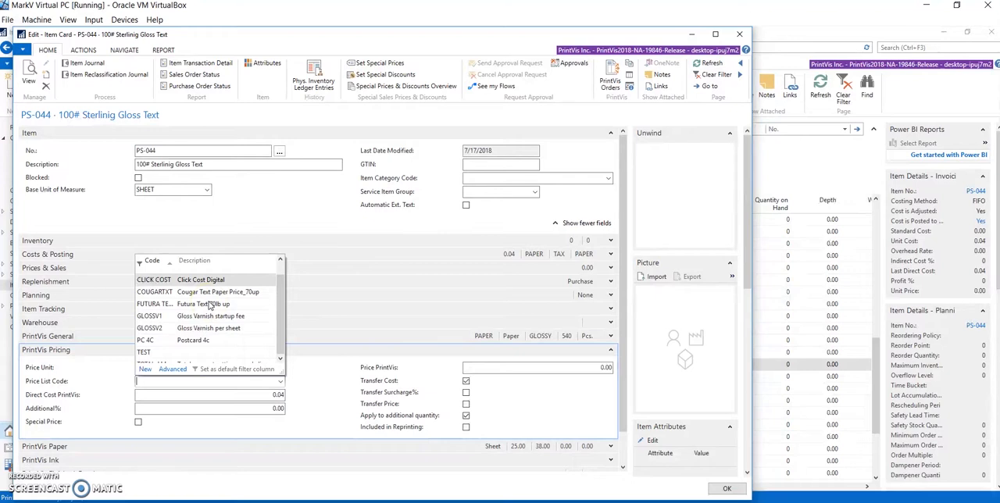
left_click(146, 372)
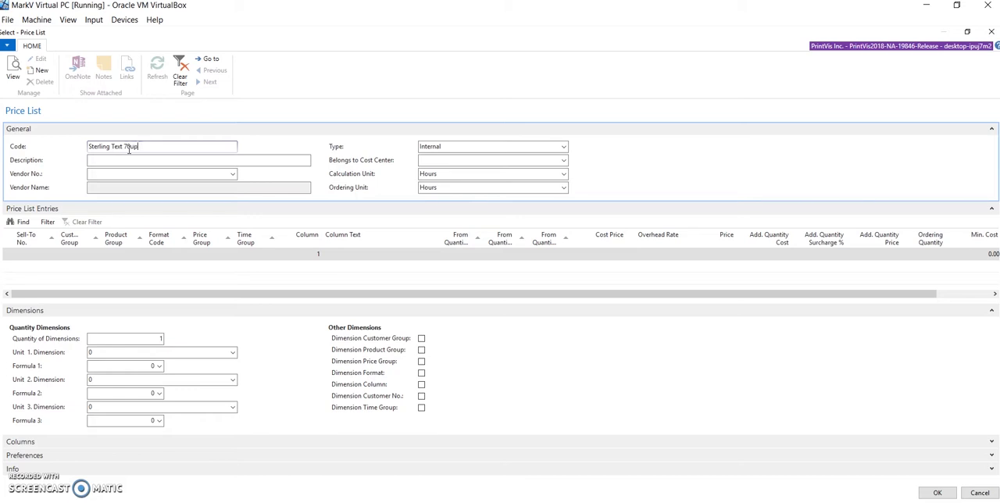
key("Tab")
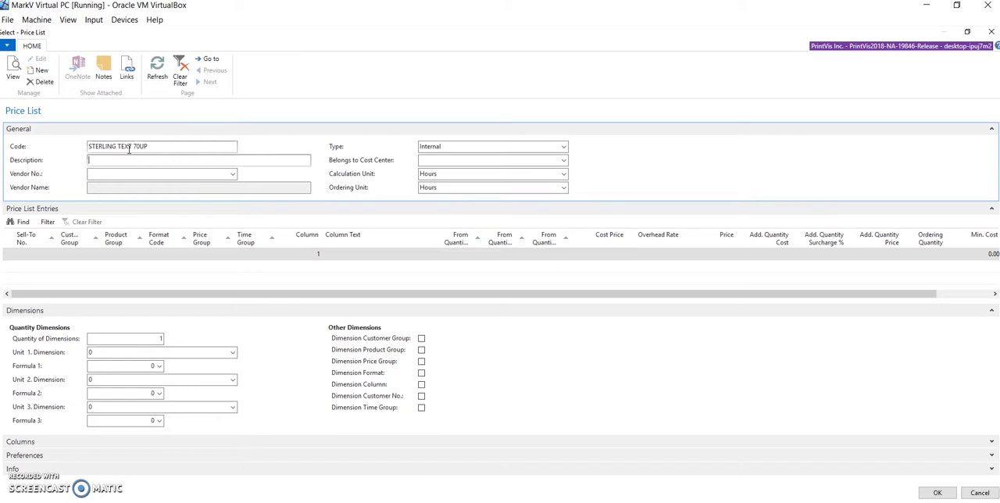
type("Sterling Text 70lb and up")
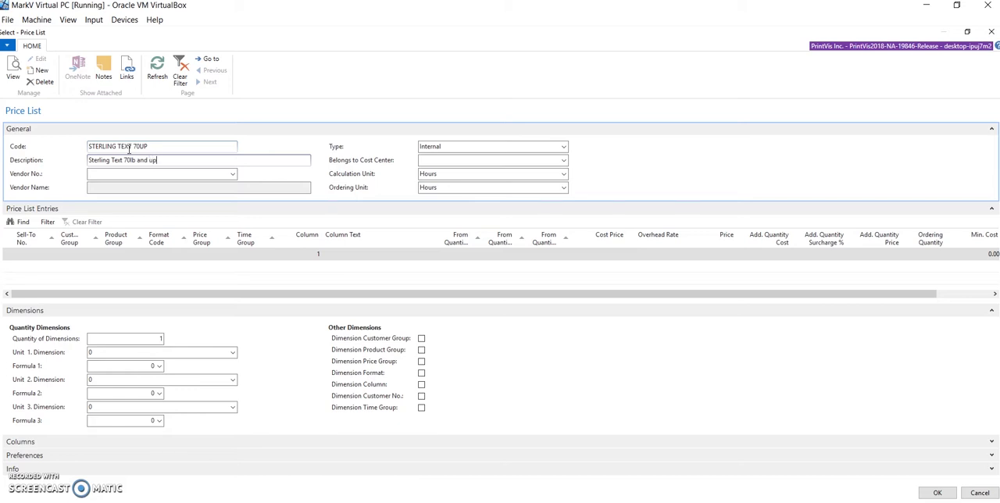
key("Tab")
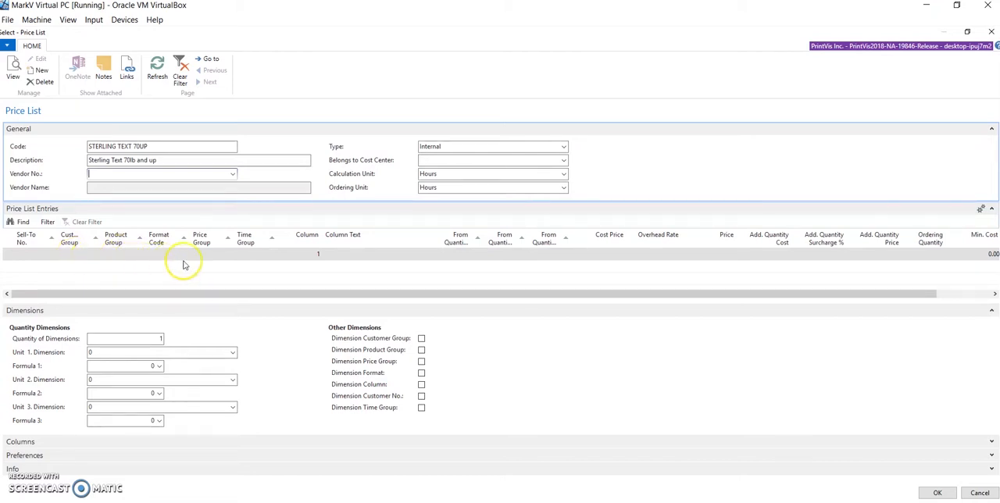
- Set the price list entry's From Quantity Dim 1 to 1 and the first dimension's unit to Pcs
left_click(460, 255)
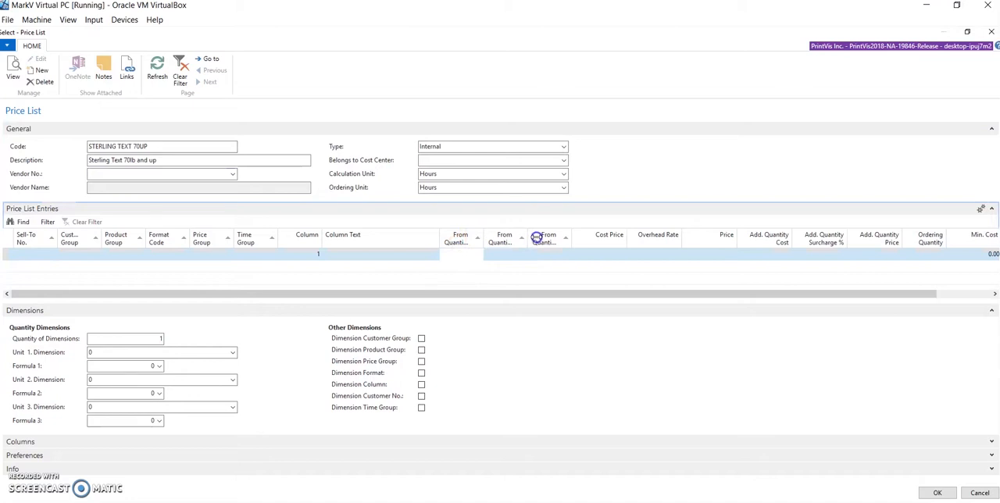
left_click_drag(536, 238, 536, 238)
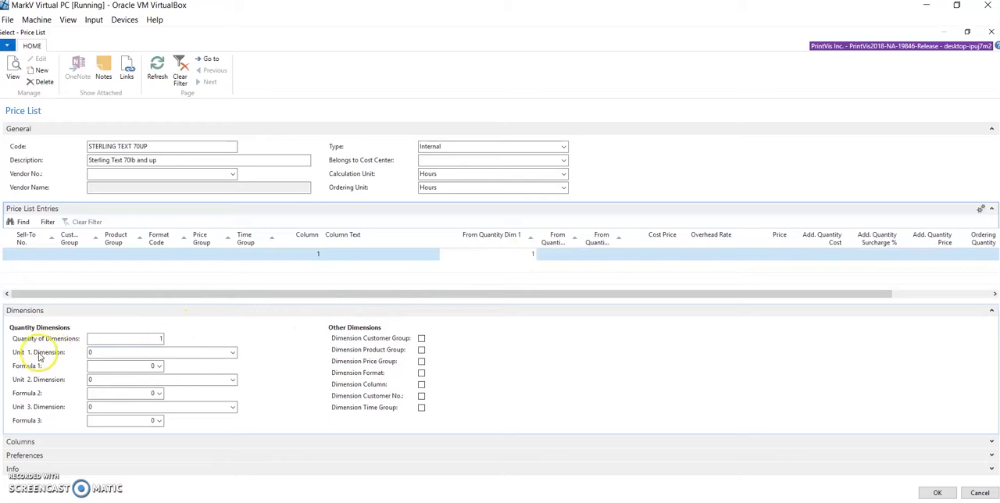
left_click(232, 353)
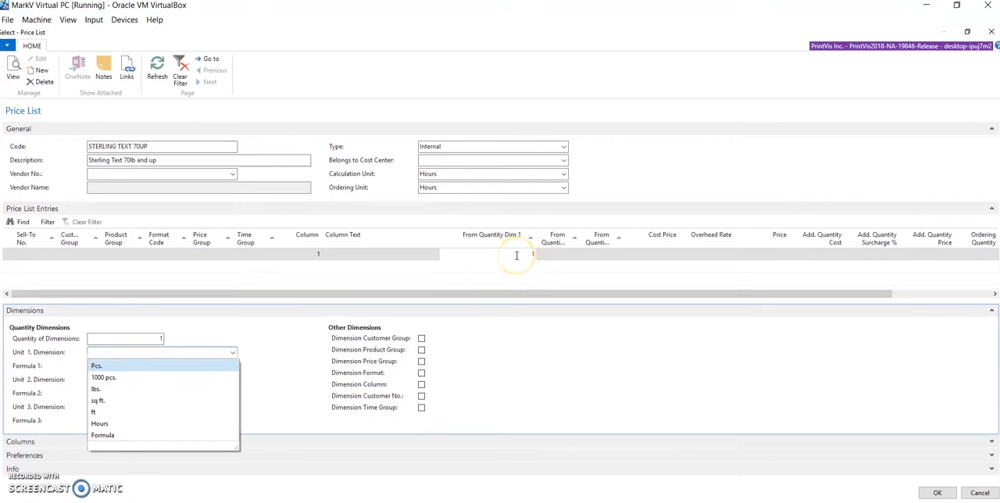
left_click(98, 367)
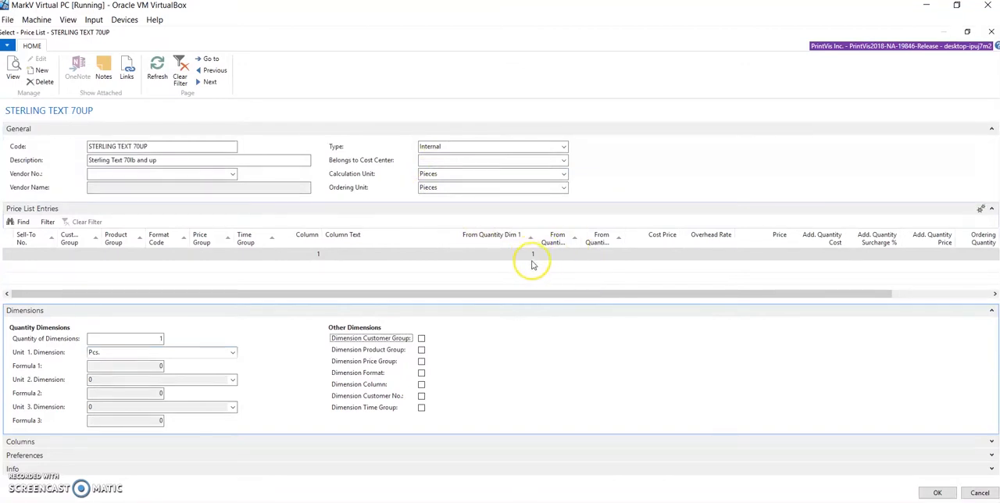
- Set the entry's cost price to 85.00 and the price list's calculation unit to 100 lbs
left_click(668, 255)
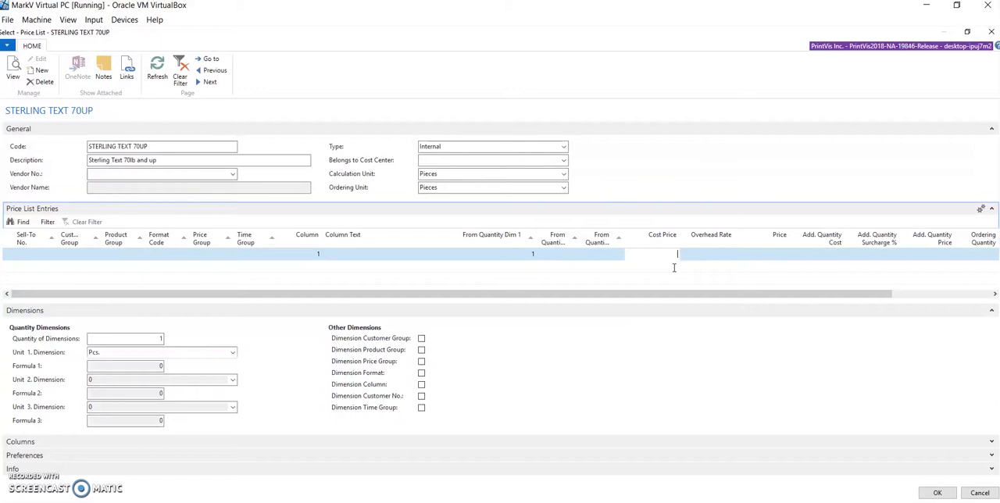
left_click(677, 252)
left_click(564, 178)
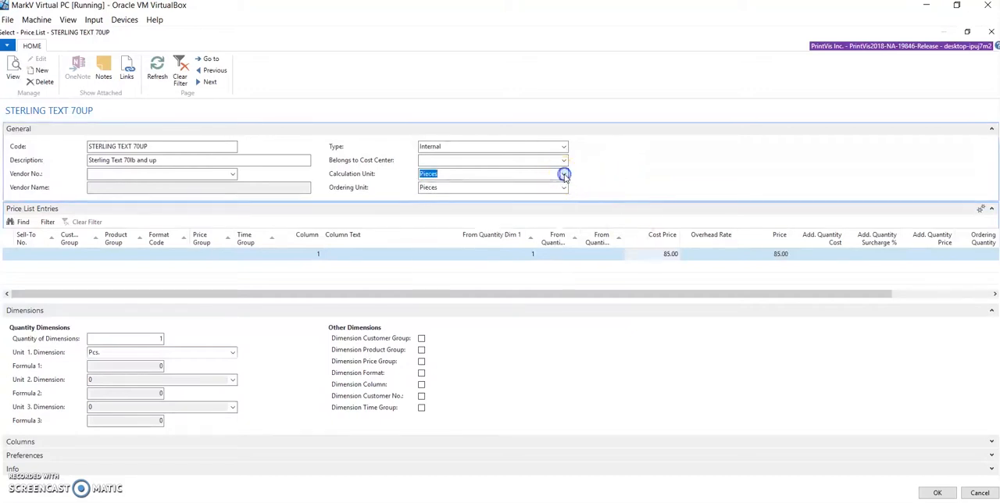
left_click(564, 175)
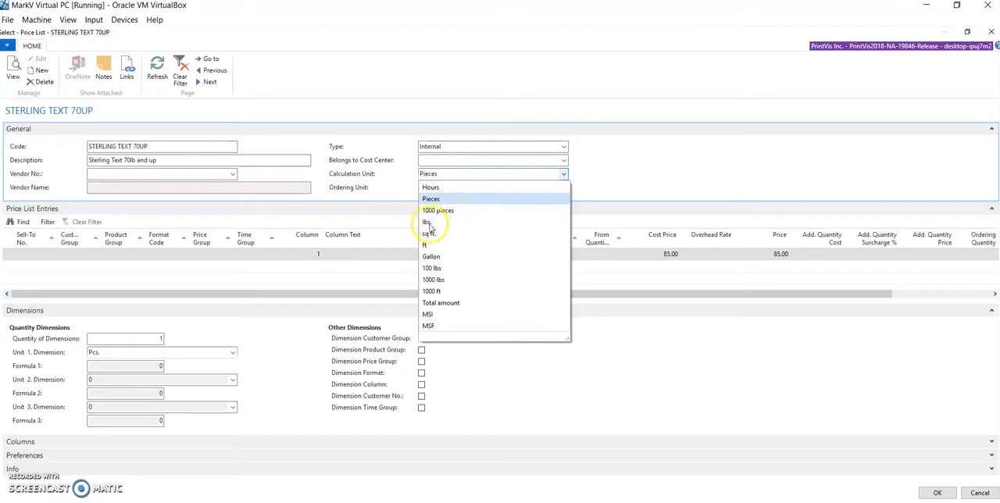
left_click(432, 269)
key("Tab")
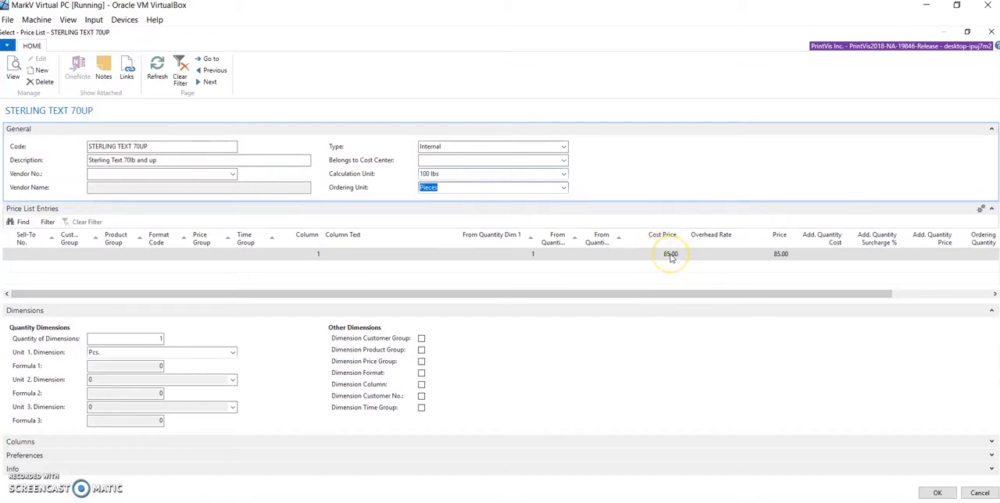
- Set the entry's overhead rate to 20 and accept the price list for the item
left_click(711, 254)
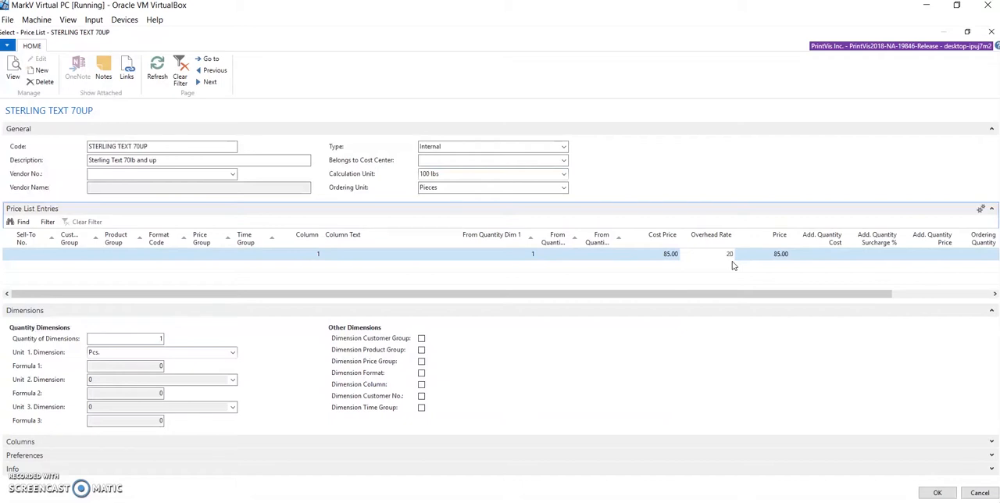
key("Tab")
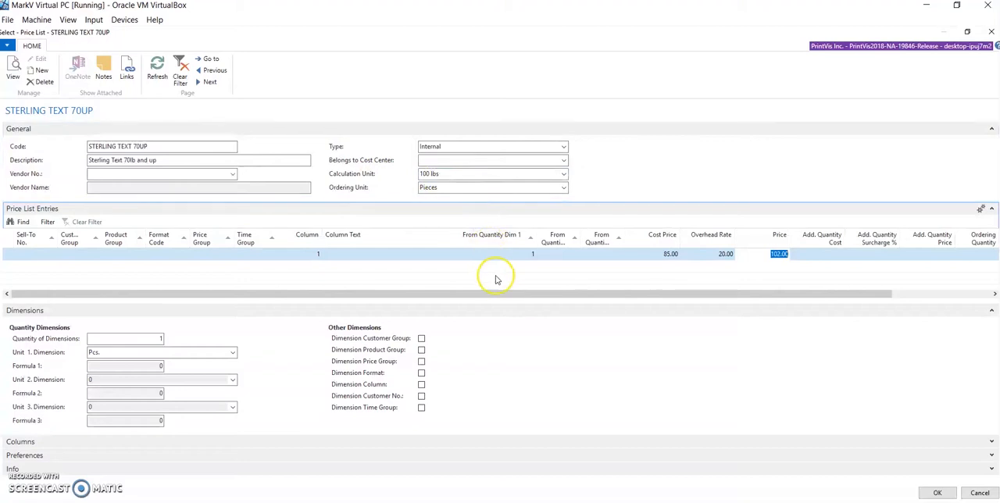
left_click(936, 492)
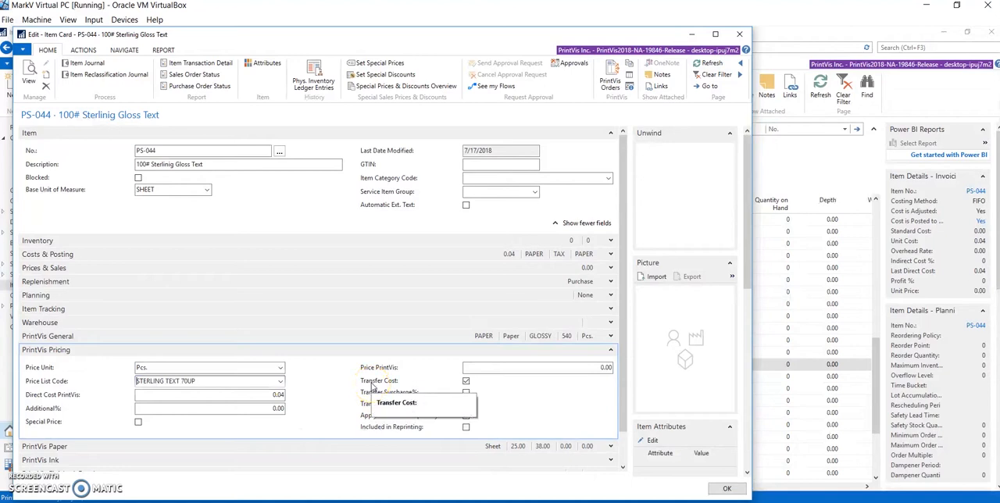
- Turn off Transfer Cost for the item and set its price unit to 100 lbs
left_click(466, 380)
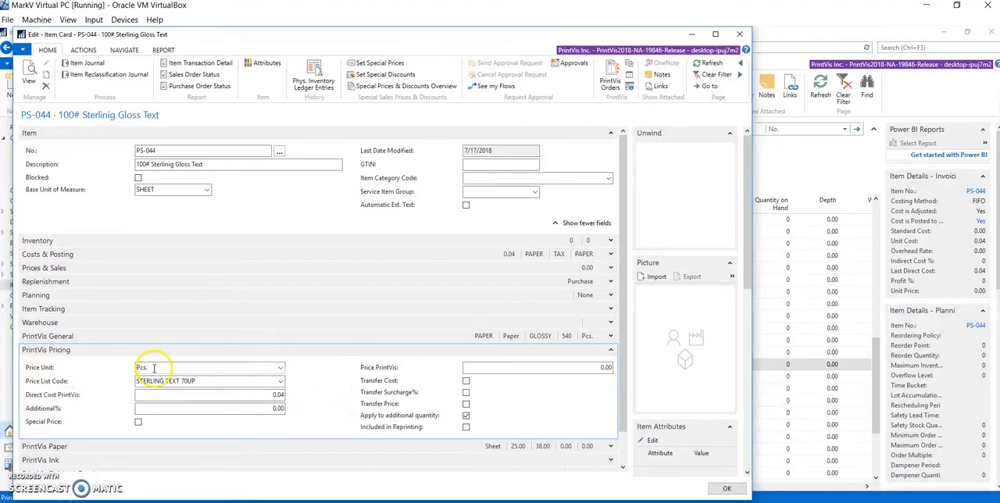
left_click(279, 368)
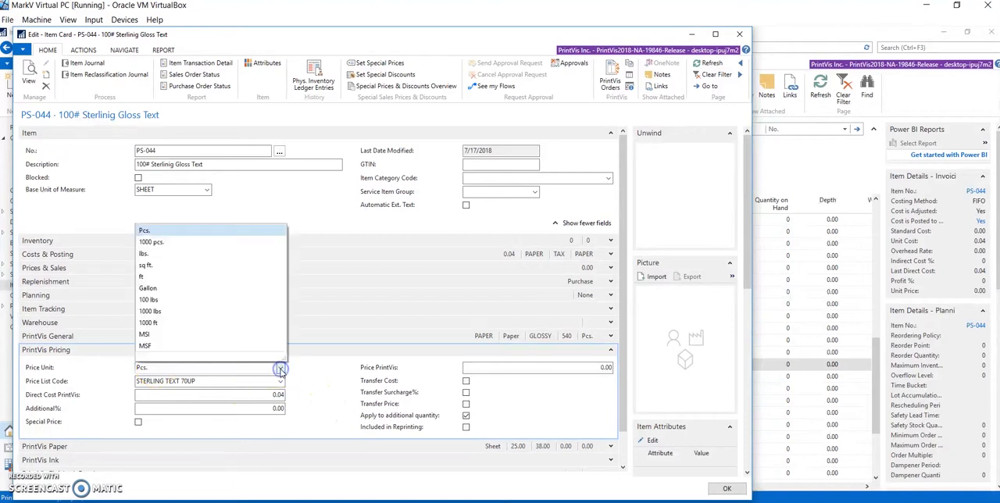
left_click(149, 300)
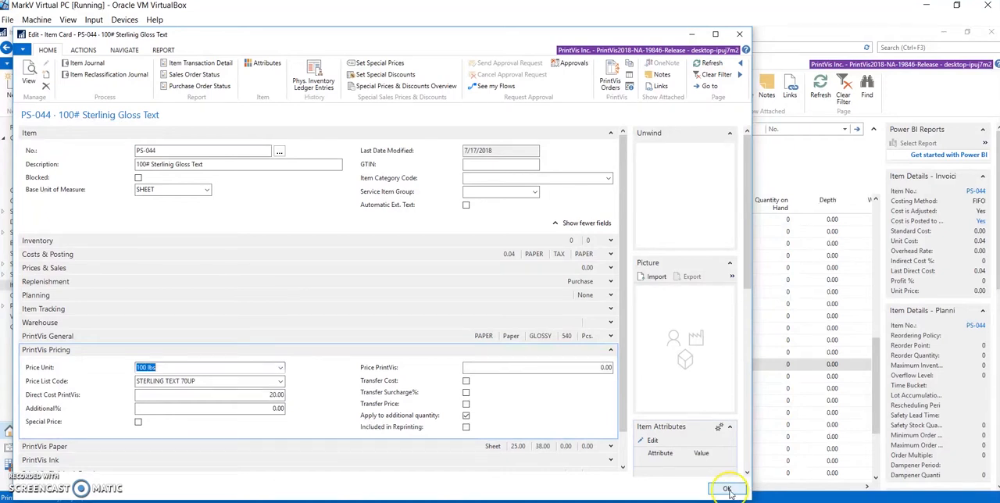
- Close the item card and open the job card of case 174, Best Condo on the Block Brochure, from the responsible cases
left_click(727, 490)
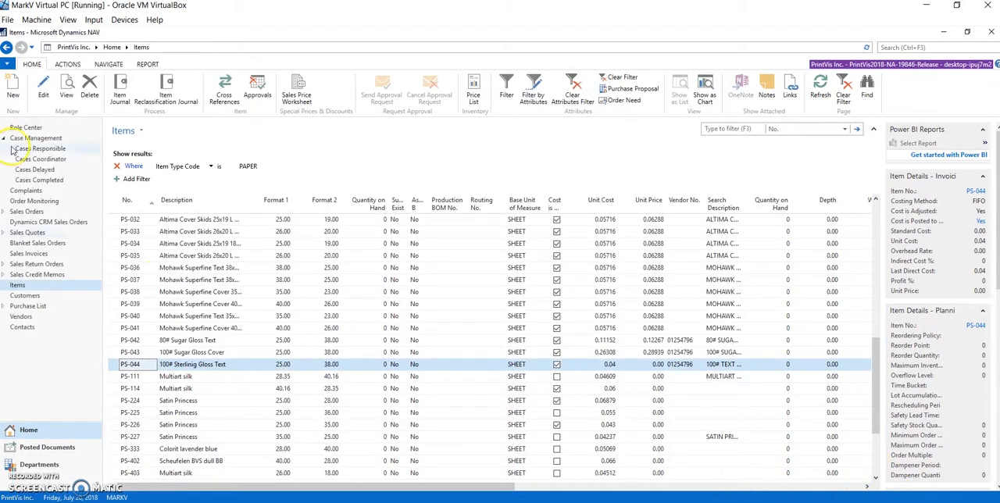
left_click(33, 50)
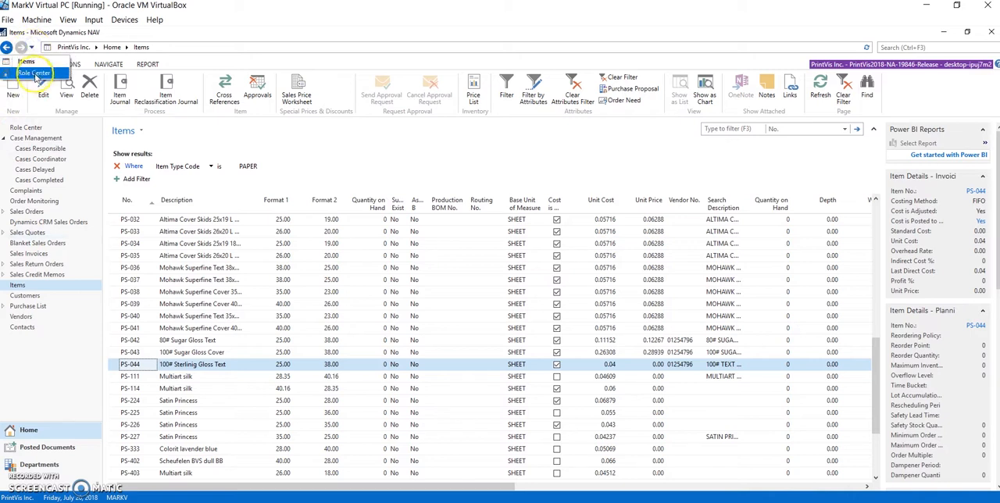
left_click(36, 76)
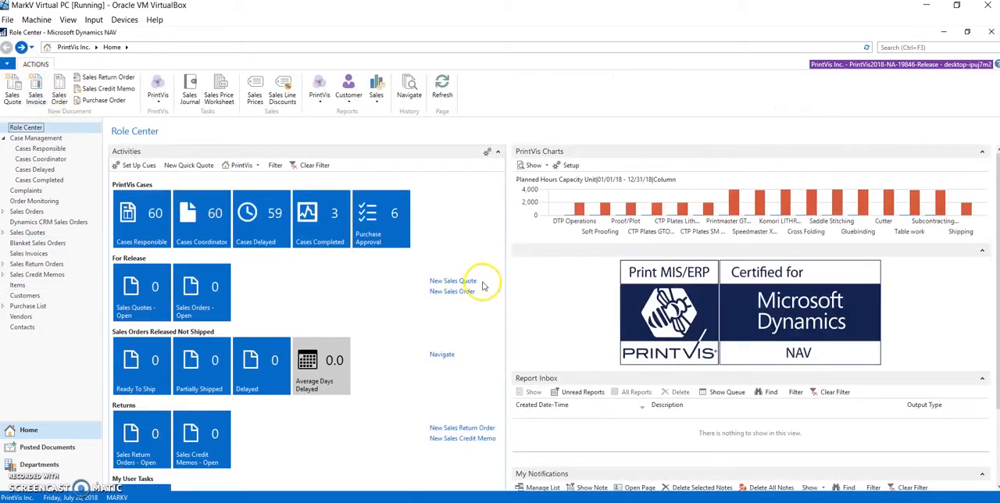
left_click(143, 217)
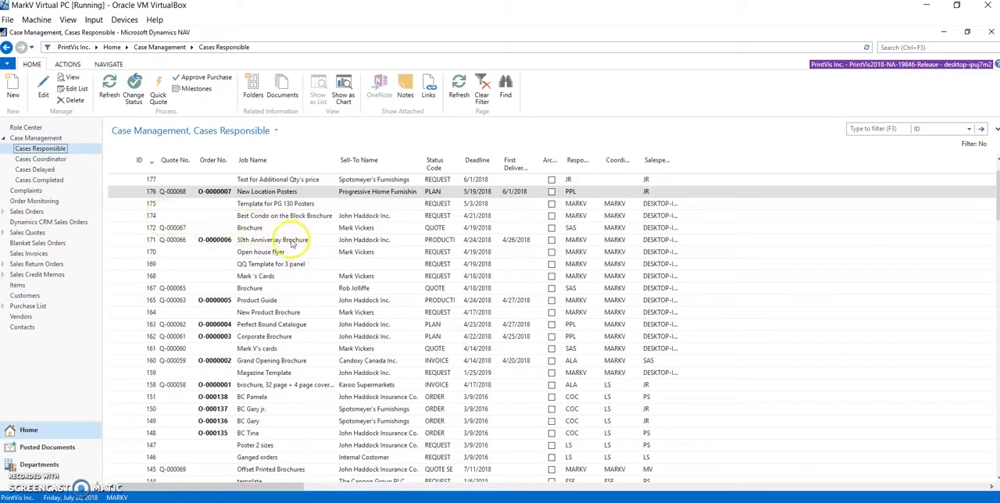
left_click(291, 216)
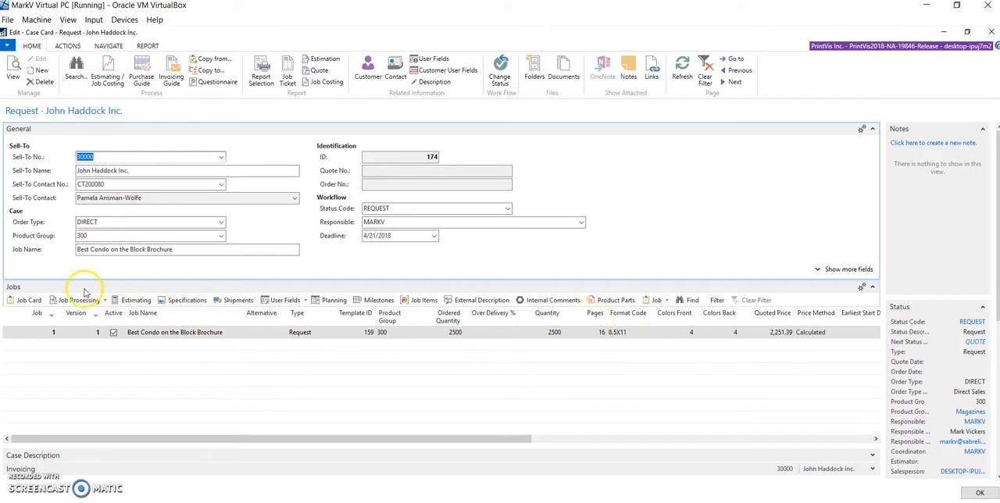
left_click(31, 300)
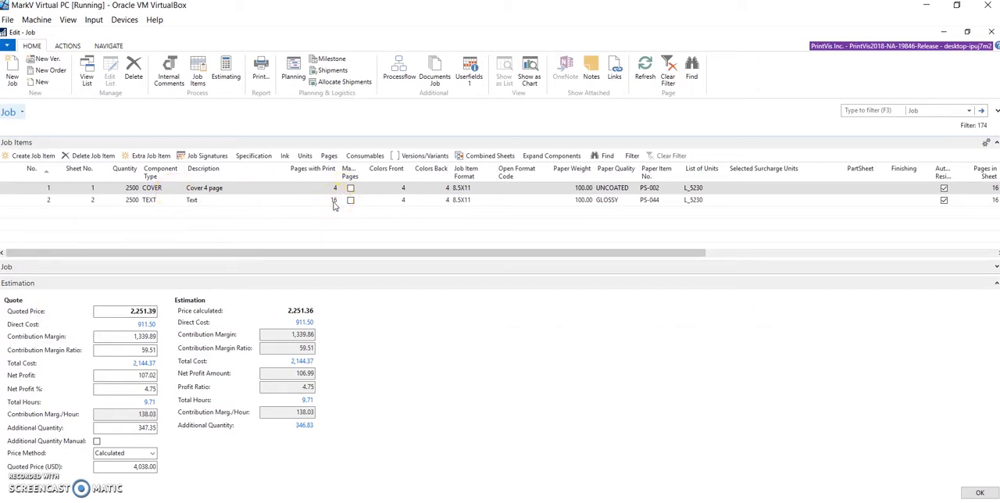
- Look up the paper items available for the Text job item and leave its paper selection as is
left_click(653, 201)
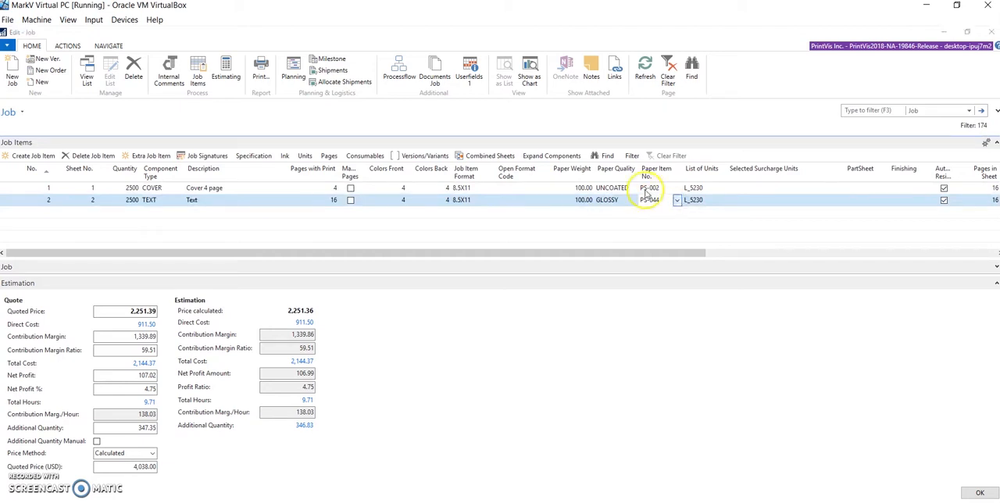
left_click(676, 200)
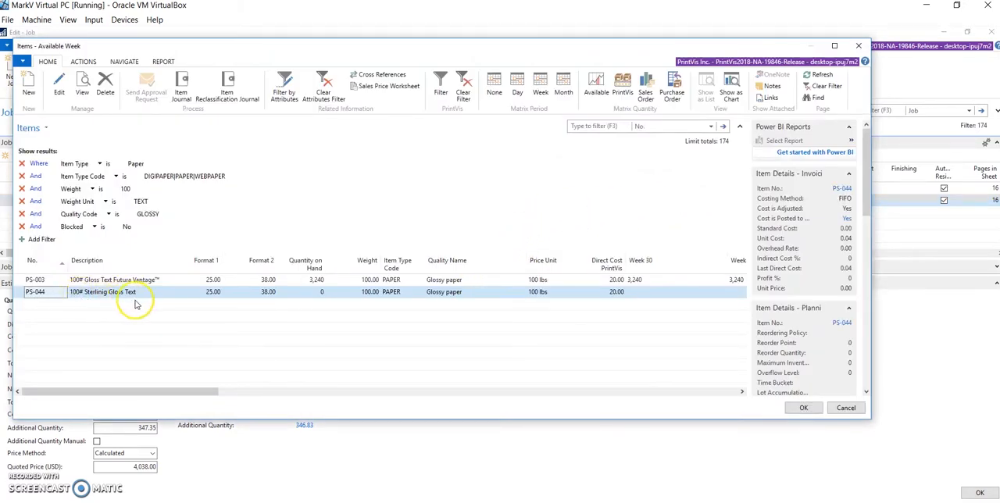
left_click(845, 408)
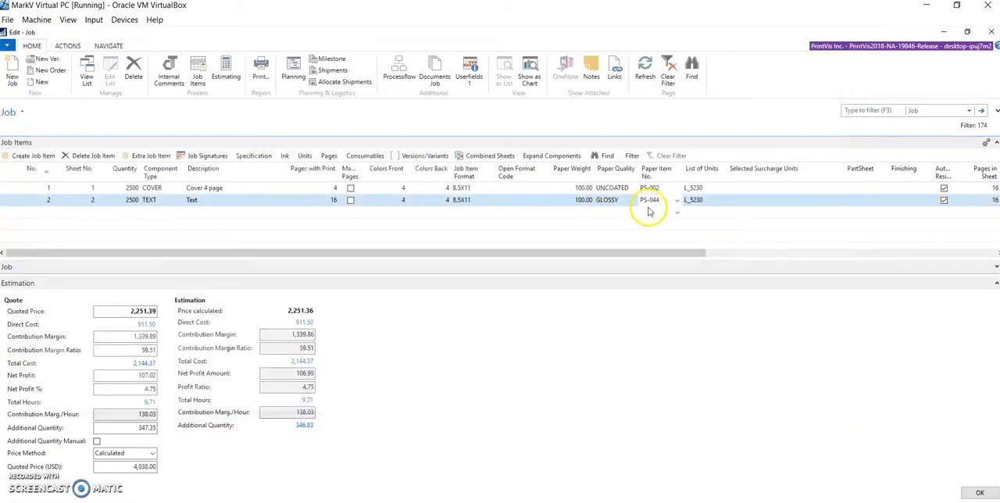
- Check the calculation details of the Text paper line in the job's estimate before recalculating
left_click(226, 69)
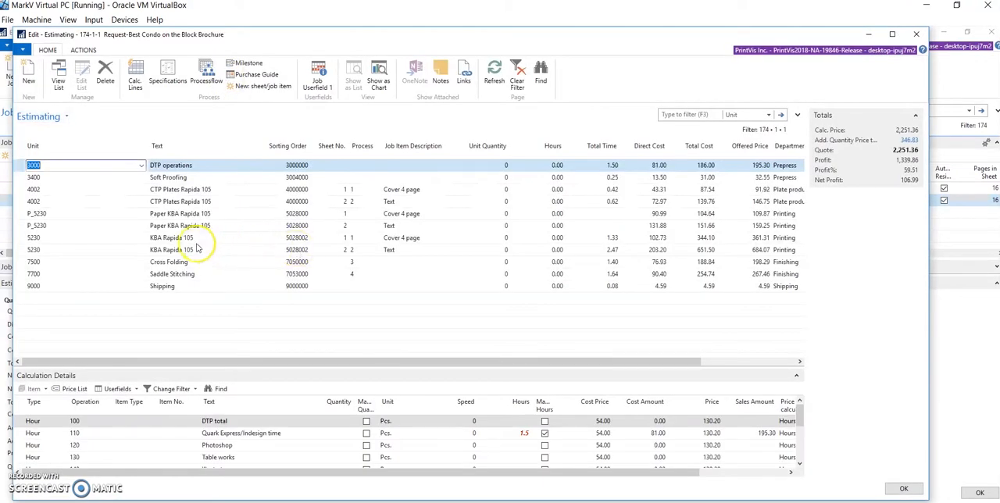
left_click(387, 225)
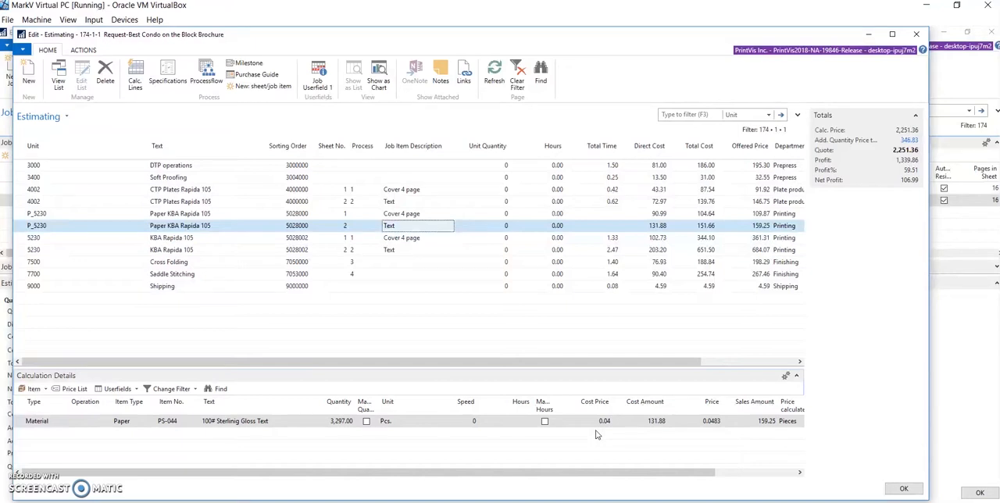
left_click(904, 488)
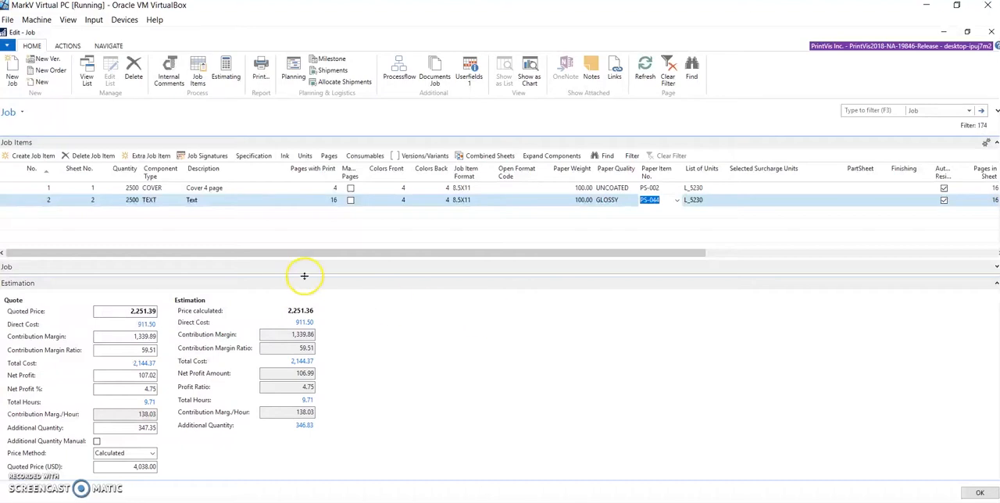
- Switch the Text job item's paper to PS-003 and back to PS-044 to recalculate the job with the item's current pricing
left_click(656, 201)
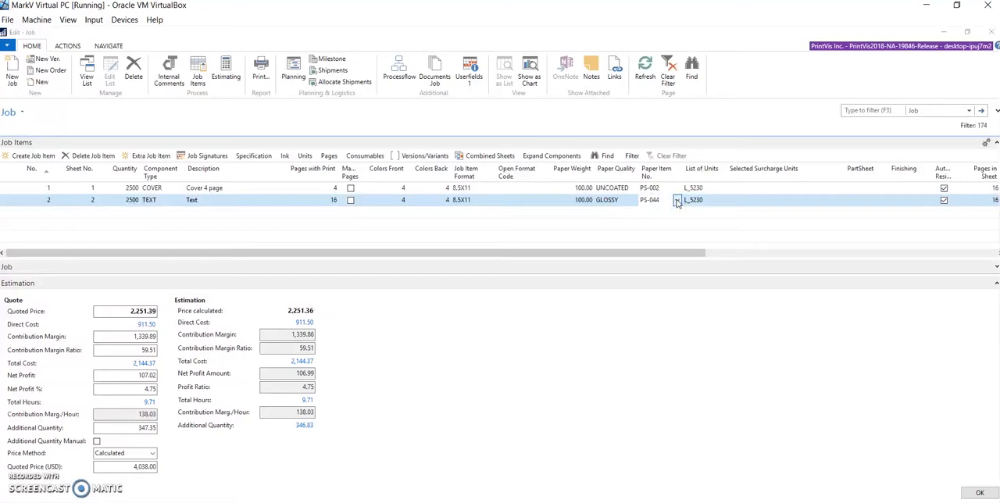
left_click(677, 201)
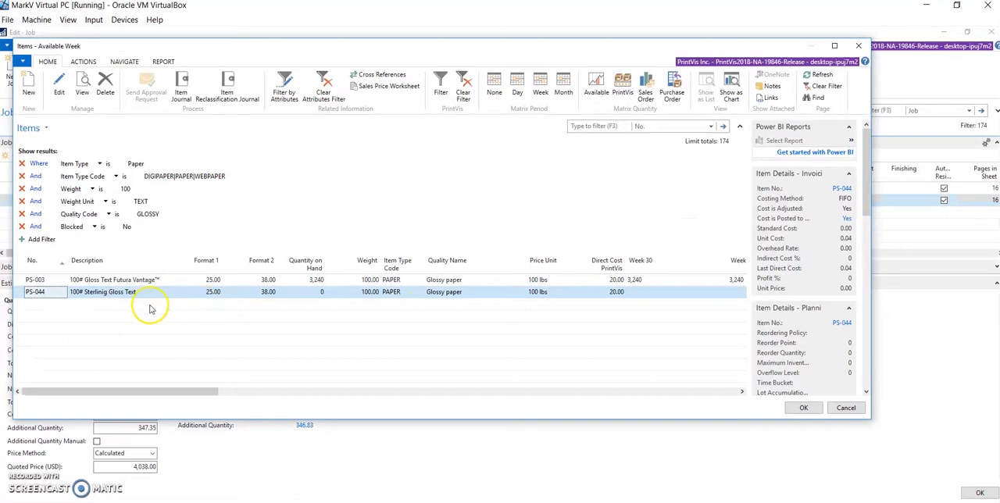
left_click(103, 282)
left_click(798, 406)
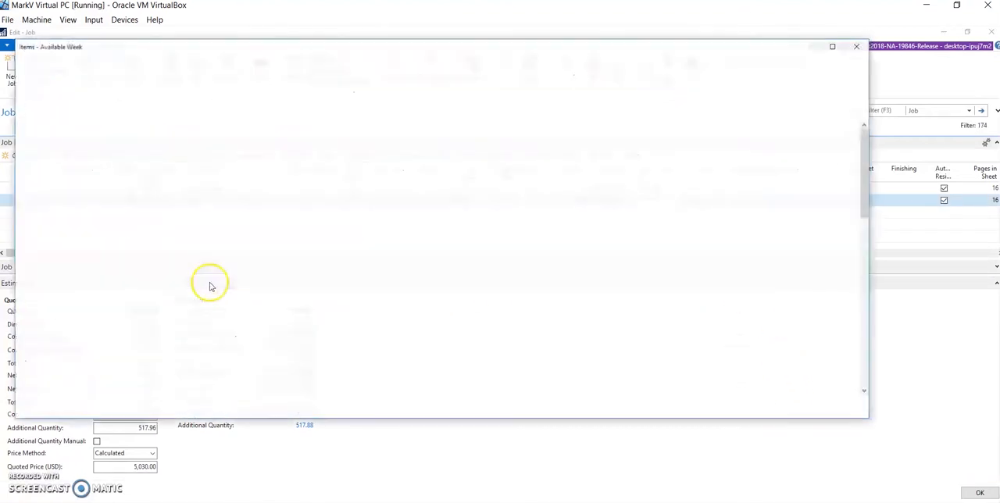
left_click(120, 292)
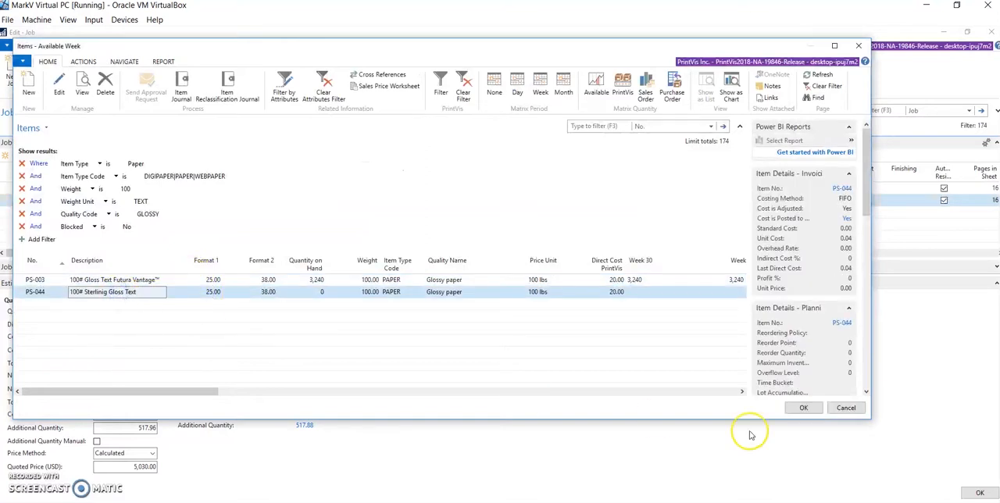
left_click(805, 408)
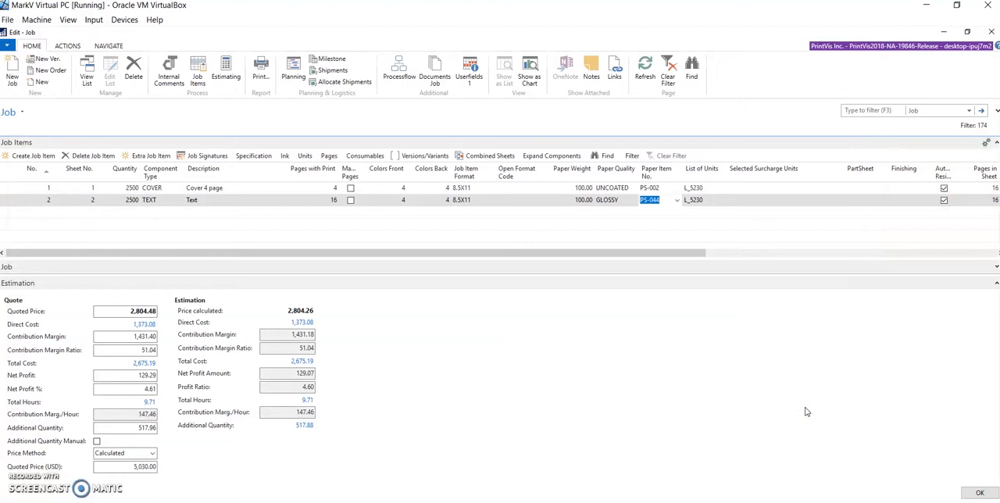
- Review the recalculated Text paper line's cost, price and calculation unit in the estimate, and close the job card
left_click(226, 70)
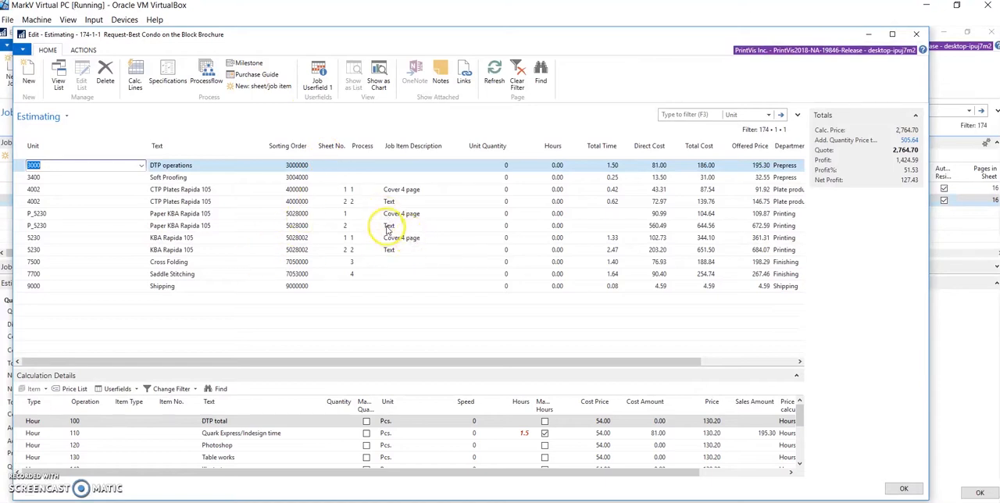
left_click(169, 225)
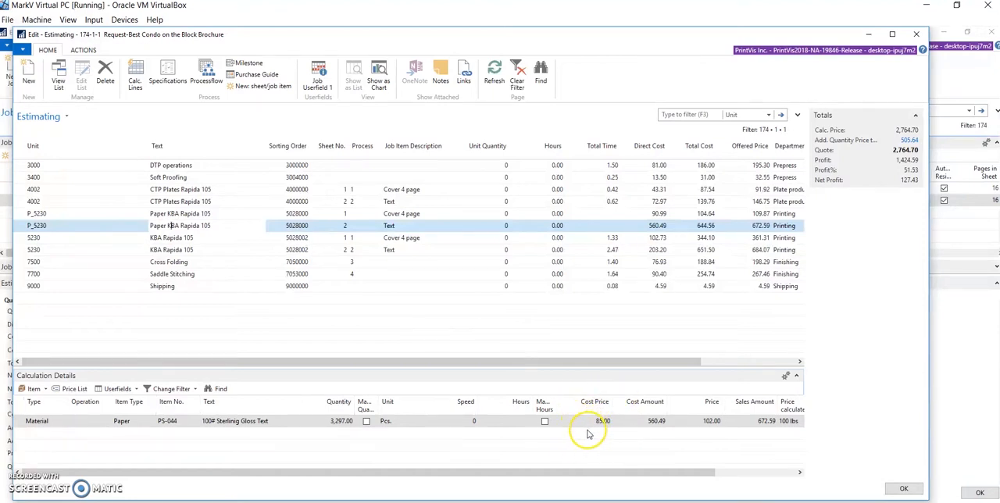
left_click(786, 424)
left_click_drag(705, 471, 774, 474)
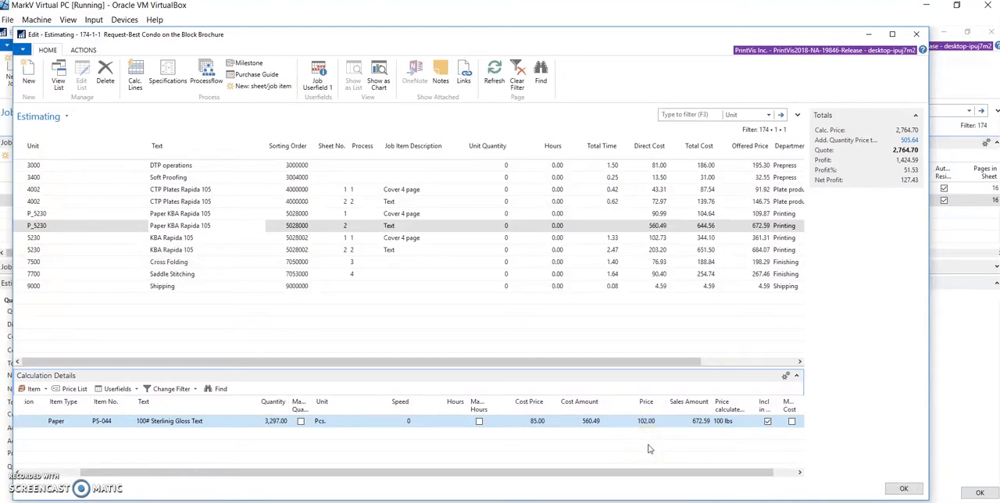
left_click(902, 487)
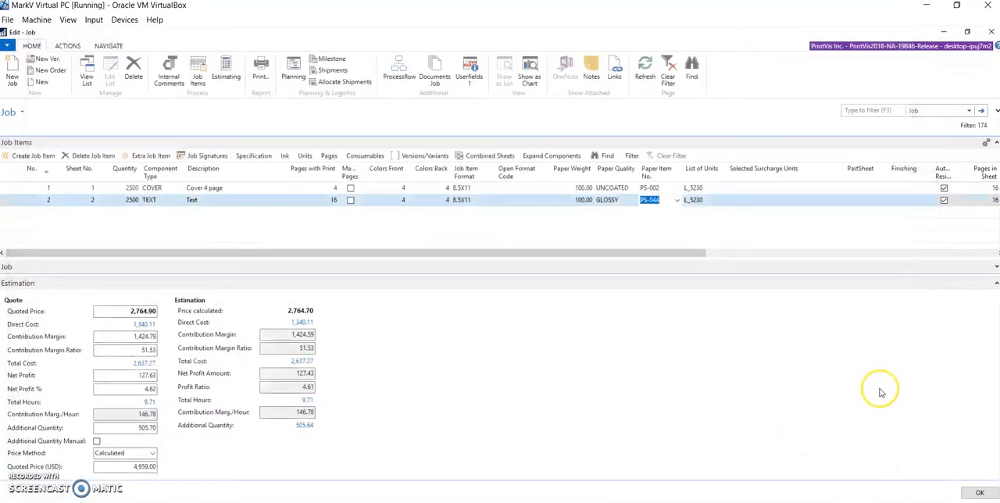
left_click(978, 492)
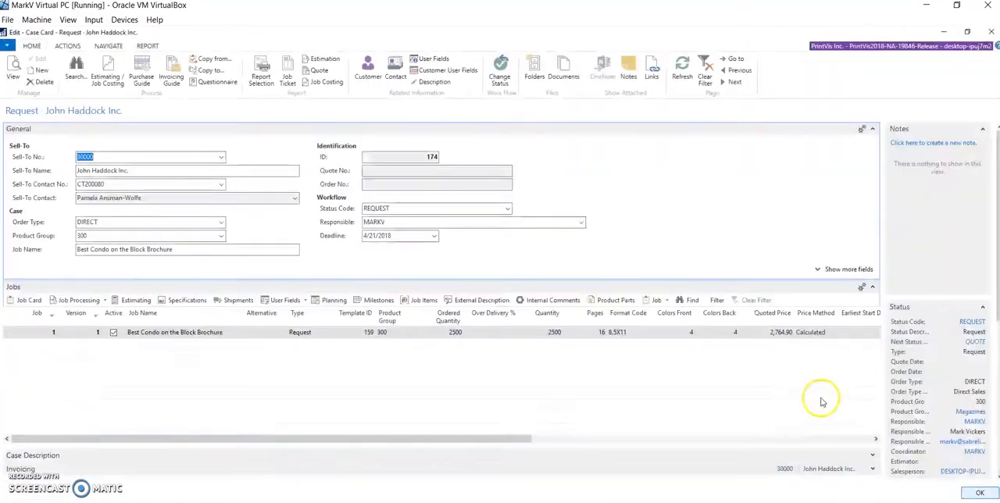